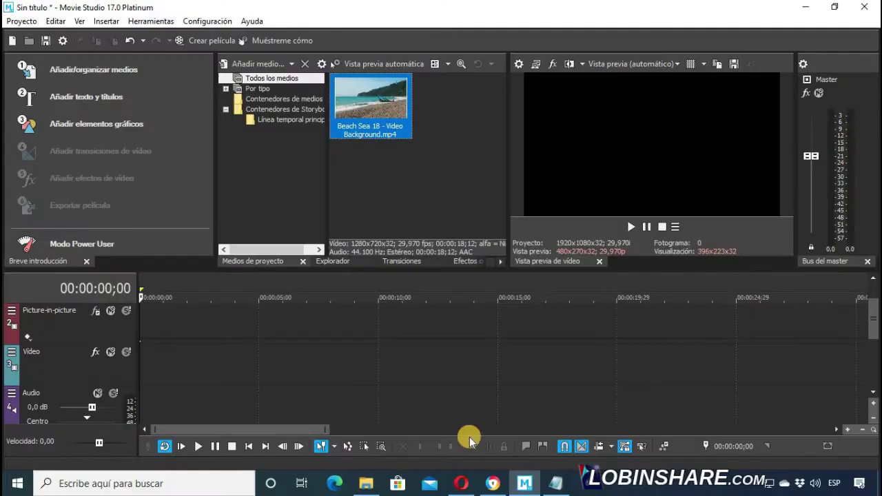
# Place the Beach Sea 18 clip at the start of the Video track, matching the project settings to it, and preview it.
pyautogui.moveTo(374, 104); pyautogui.dragTo(142, 364)
pyautogui.click(535, 201)
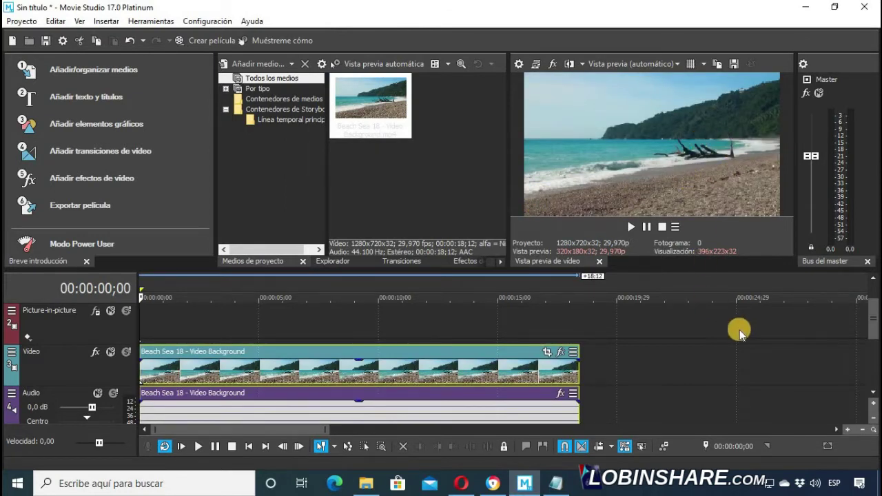
pyautogui.click(630, 226)
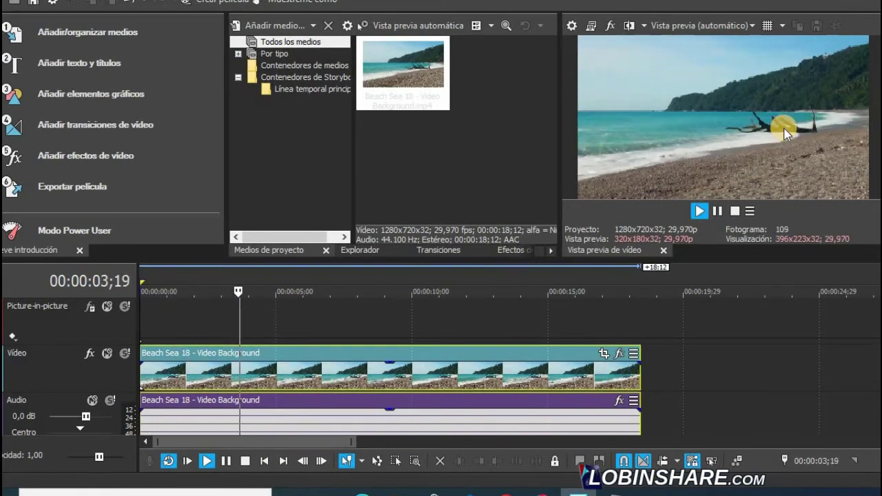
pyautogui.click(718, 212)
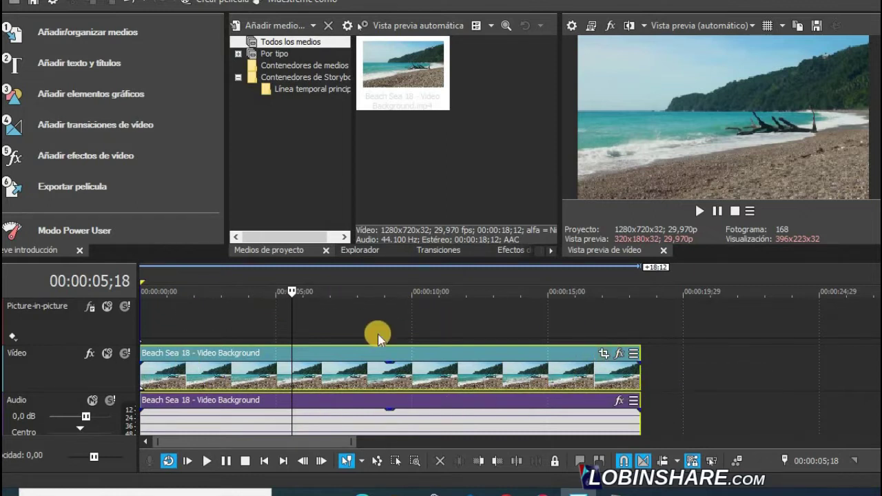
# Split the beach clip at about 00:00:04;23 and again at about 00:00:09;02.
pyautogui.click(291, 290)
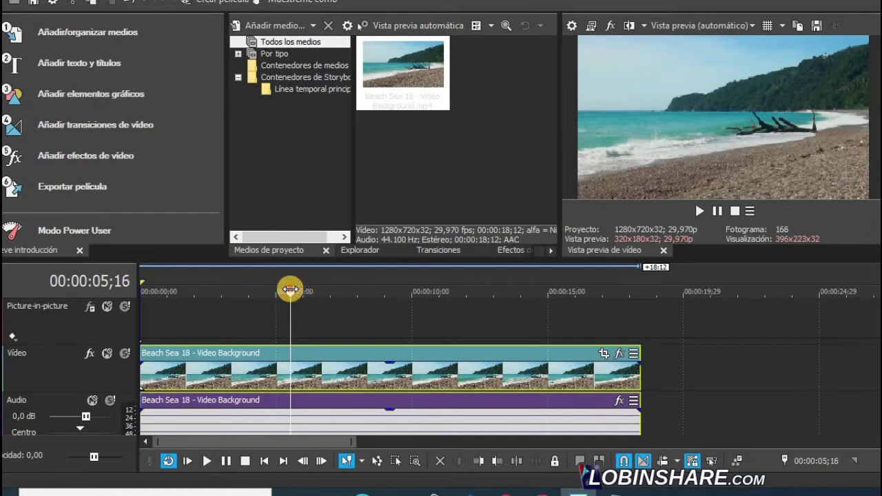
pyautogui.moveTo(290, 290); pyautogui.dragTo(268, 291)
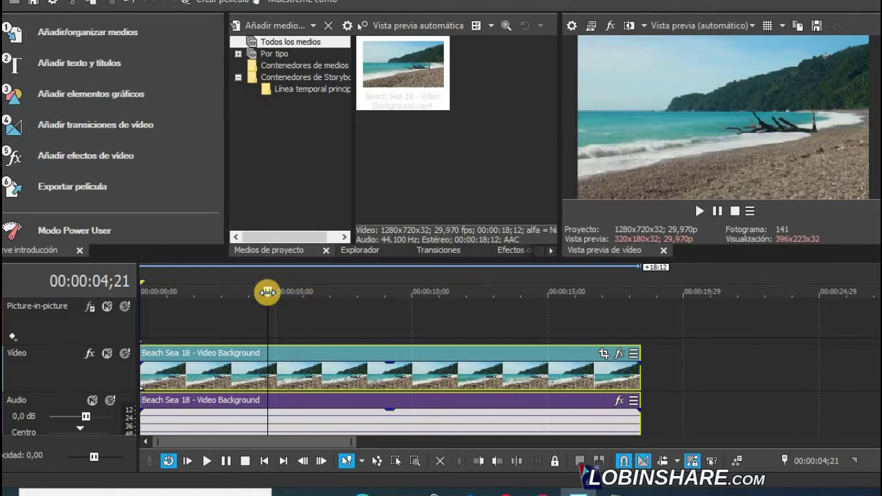
pyautogui.click(270, 366)
pyautogui.click(518, 461)
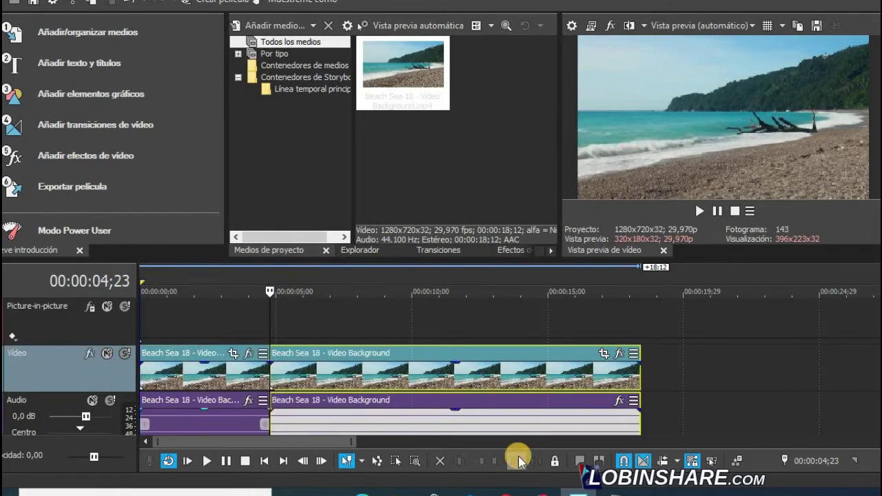
pyautogui.click(386, 293)
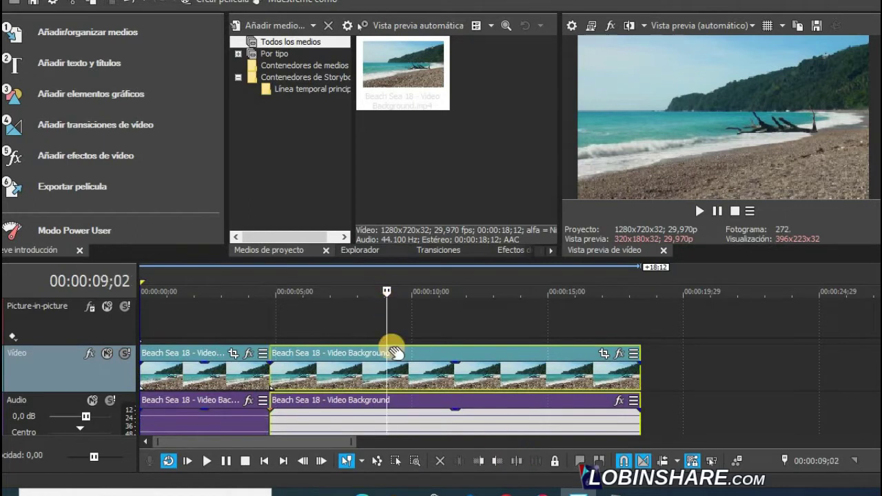
pyautogui.click(517, 463)
# Scrub the timeline across the three segments to review the cuts.
pyautogui.click(153, 297)
pyautogui.press('space')
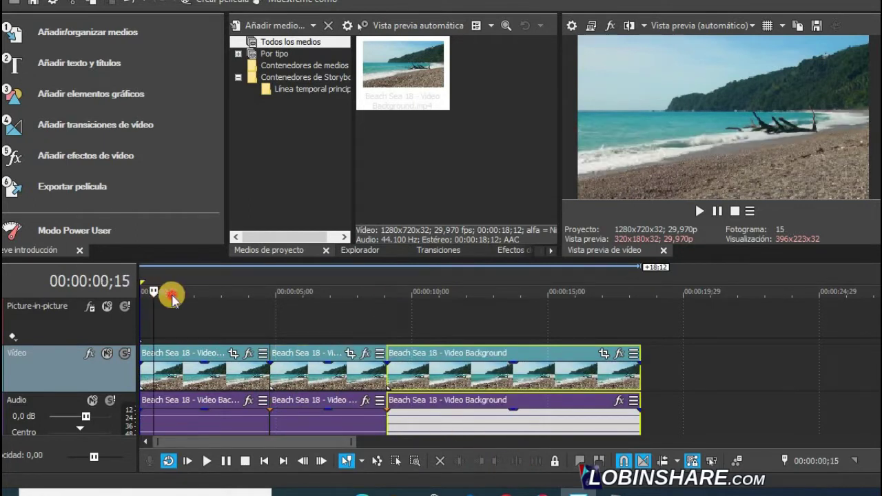
pyautogui.click(304, 352)
pyautogui.moveTo(281, 295); pyautogui.dragTo(443, 294)
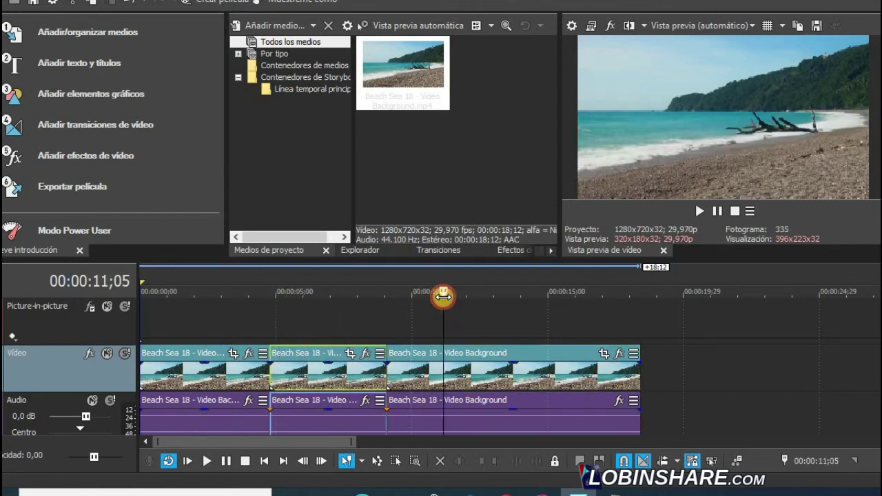
# Open Pan/Crop for the middle segment, narrow its window to uncover the preview, and set its keyframe cursor to the segment's start with cursor sync on.
pyautogui.click(319, 374)
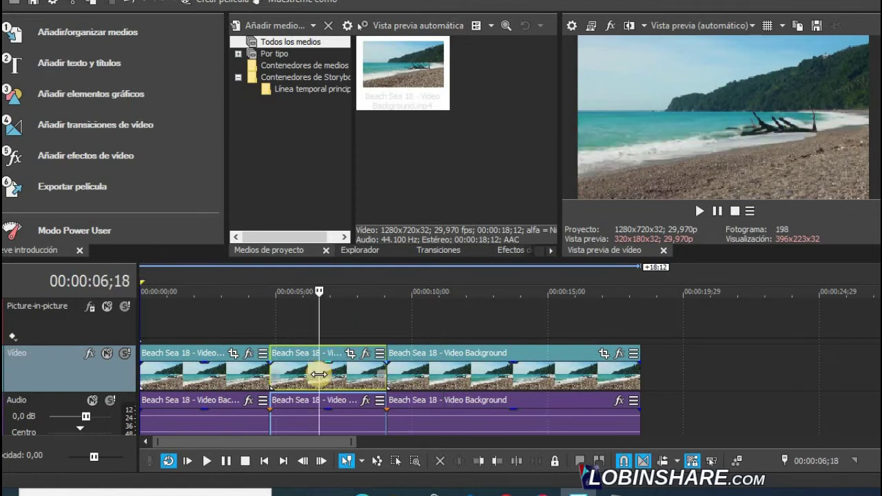
pyautogui.click(351, 355)
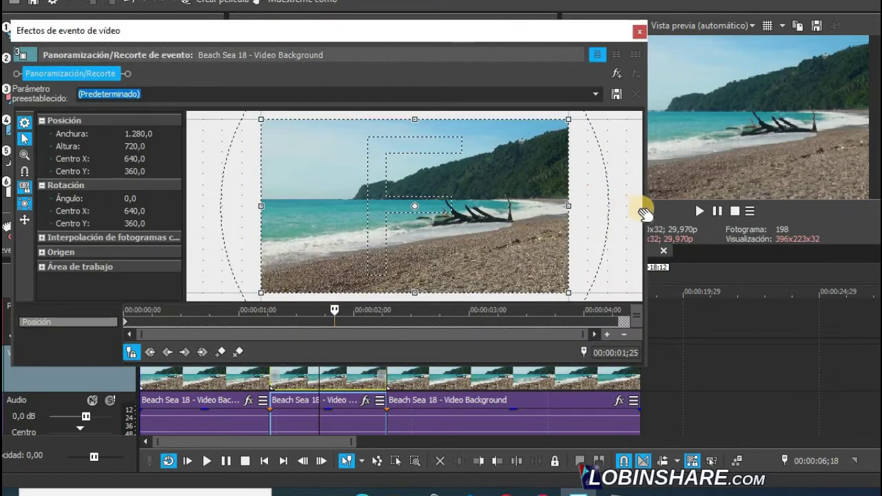
pyautogui.moveTo(645, 211); pyautogui.dragTo(566, 200)
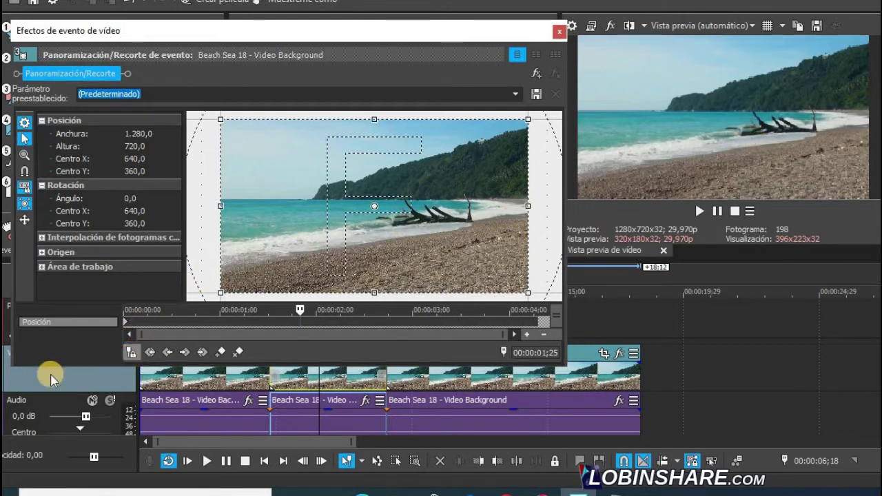
pyautogui.click(133, 353)
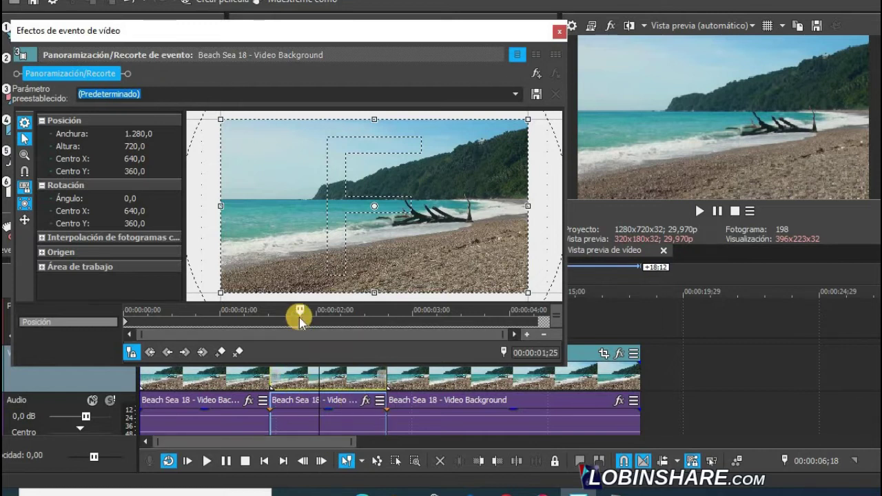
pyautogui.moveTo(301, 312); pyautogui.dragTo(129, 326)
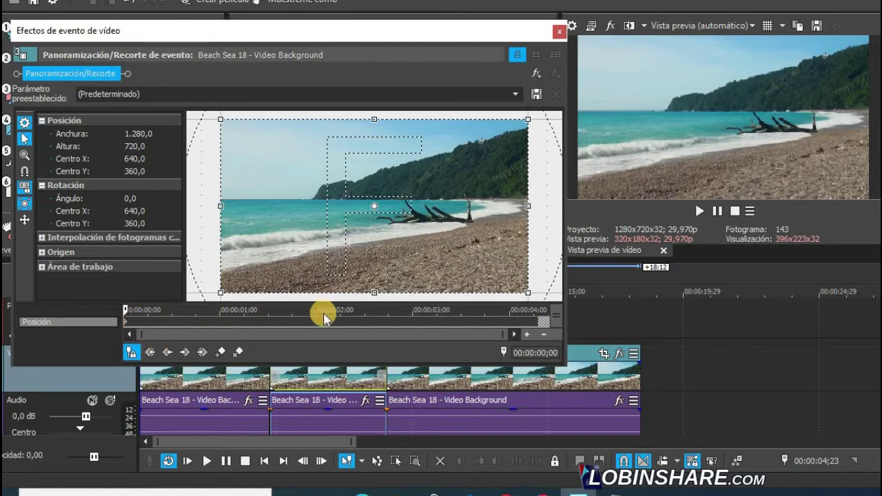
pyautogui.click(128, 351)
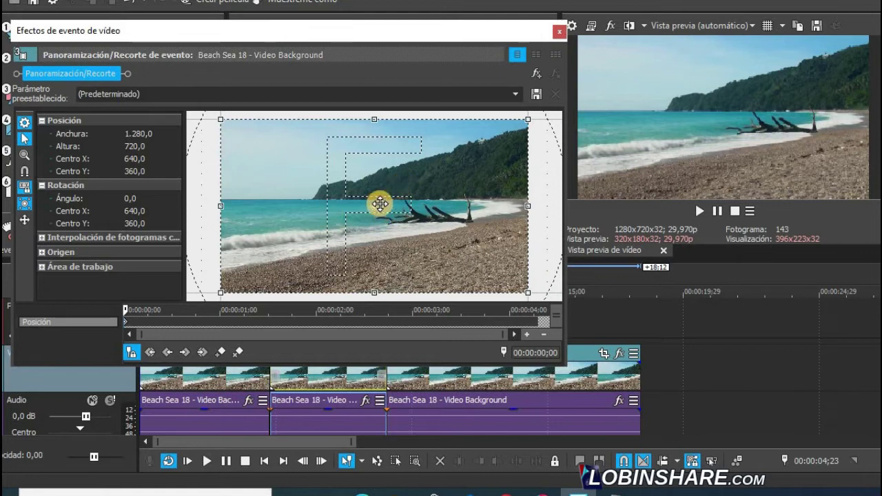
# Rotate the middle segment's crop frame to about 21.7° and shrink it to about 790 × 444.4, closing the effect window.
pyautogui.scroll(-5, 380, 204)
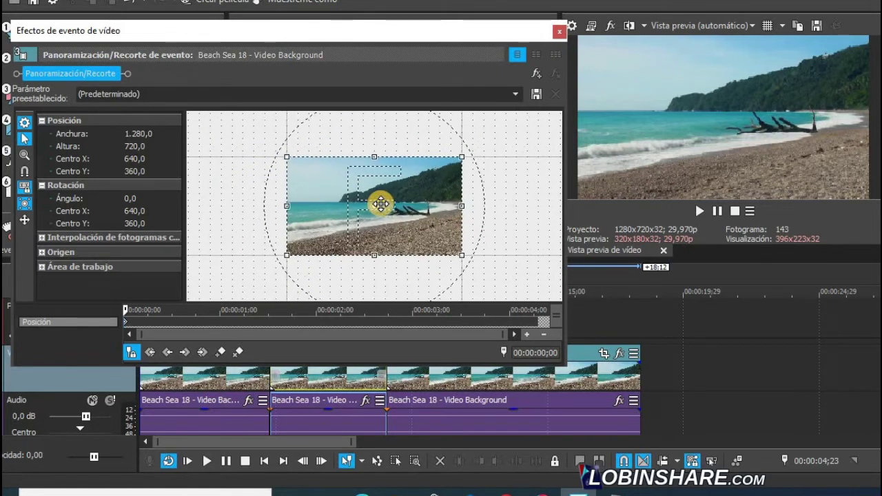
pyautogui.scroll(-3, 380, 204)
pyautogui.scroll(4, 384, 203)
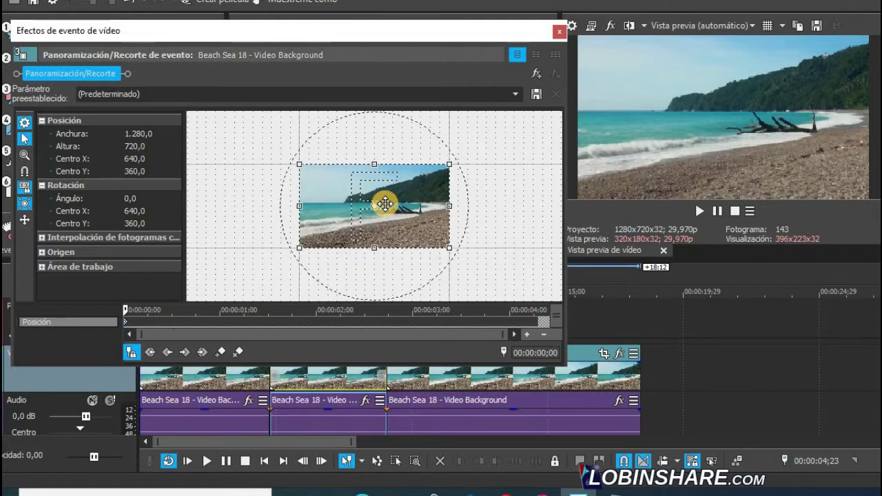
pyautogui.scroll(-4, 386, 202)
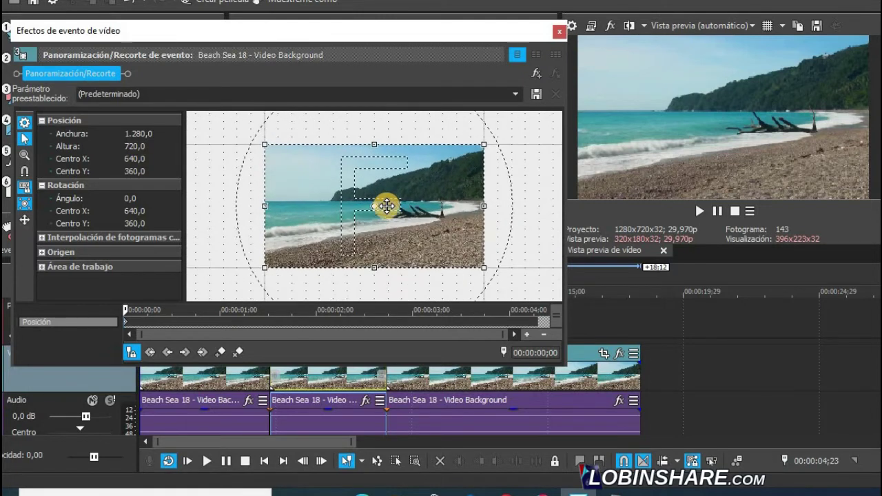
pyautogui.scroll(-3, 382, 208)
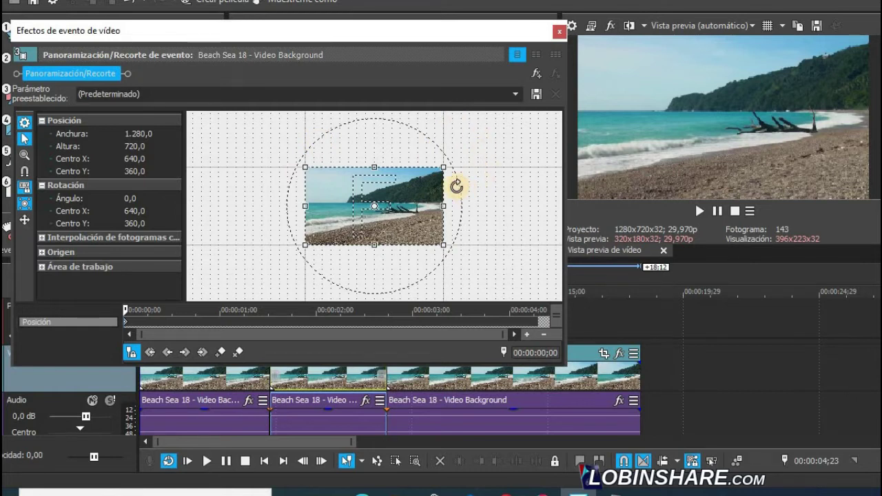
pyautogui.moveTo(456, 186); pyautogui.dragTo(462, 221)
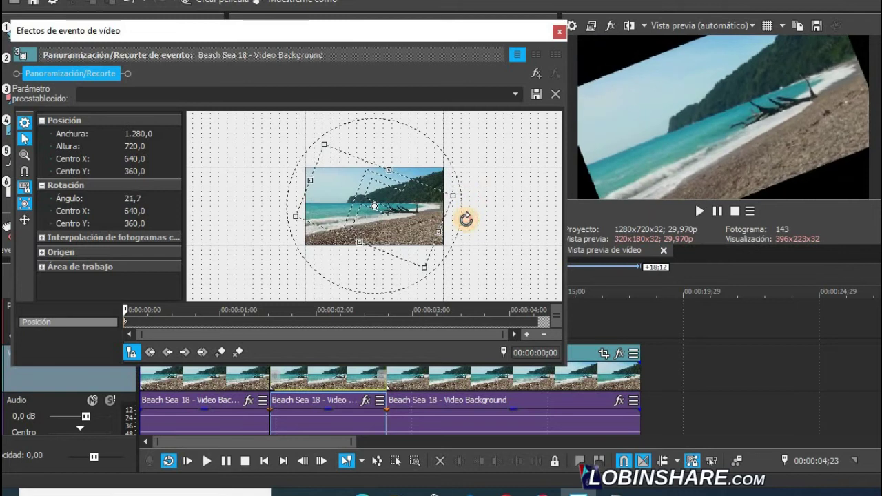
pyautogui.moveTo(328, 145); pyautogui.dragTo(344, 152)
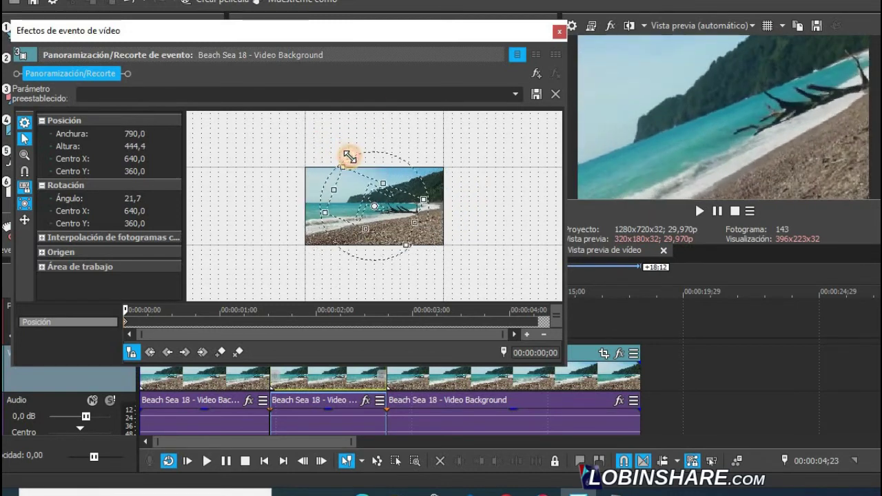
pyautogui.click(557, 34)
# Play the timeline from about 00:00:02;10 through the middle segment to check the rotated crop.
pyautogui.click(202, 291)
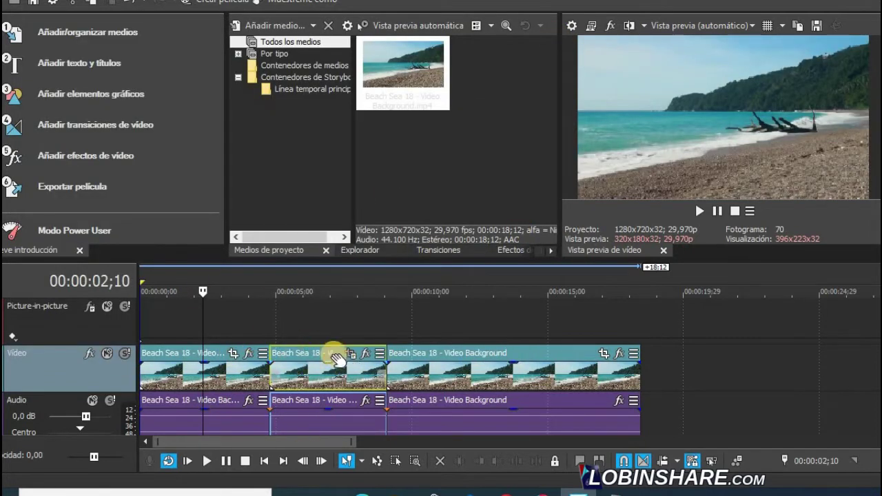
pyautogui.moveTo(329, 403)
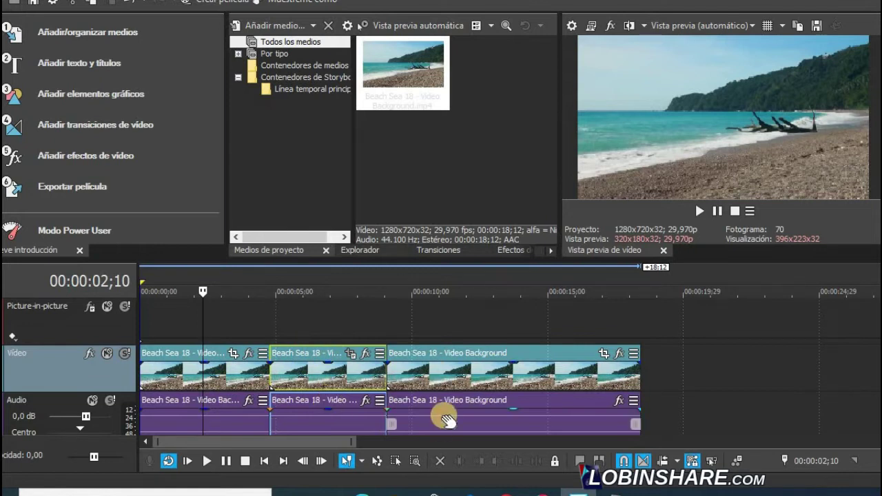
pyautogui.click(697, 212)
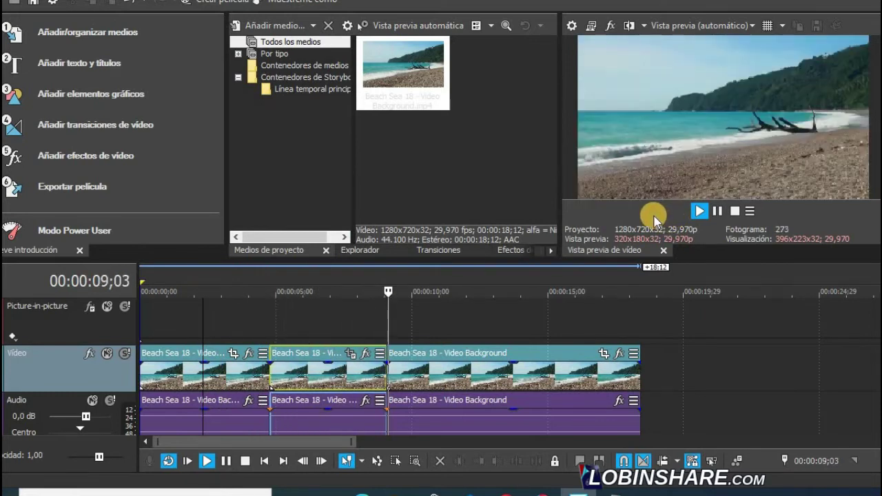
pyautogui.click(718, 210)
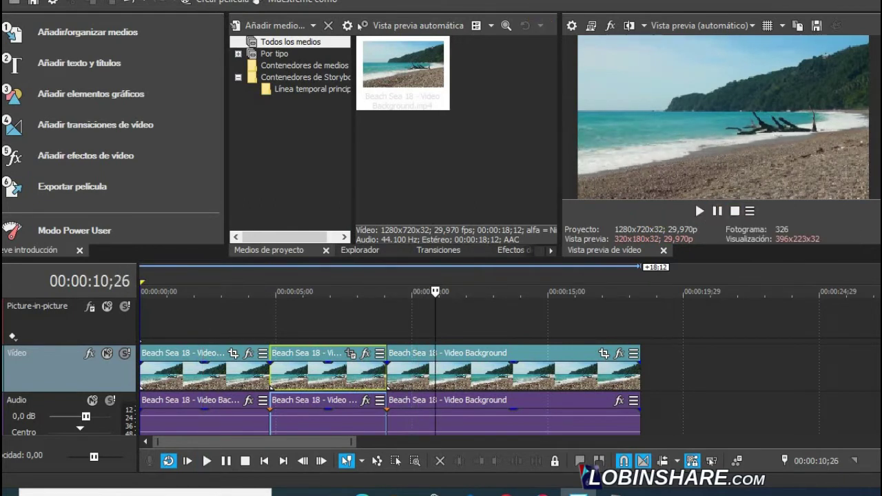
# Split the last segment at about 00:00:11;11 and again at about 00:00:14;19.
pyautogui.click(486, 358)
pyautogui.click(449, 292)
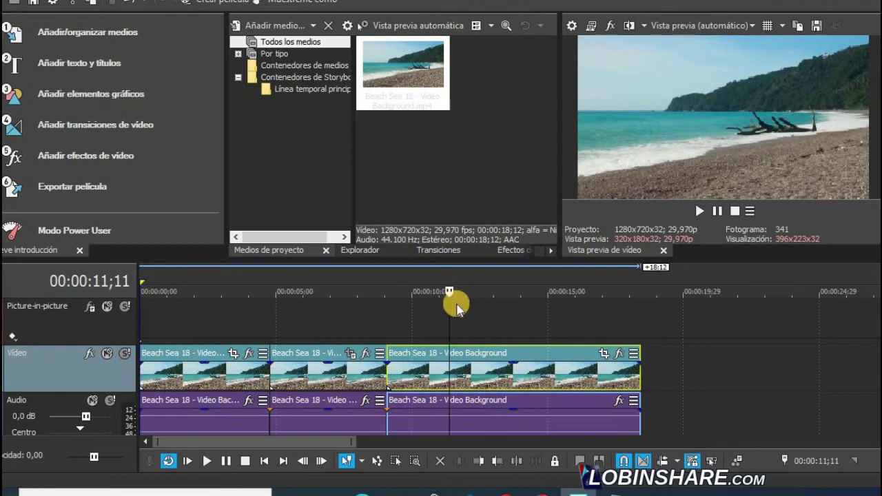
pyautogui.click(517, 461)
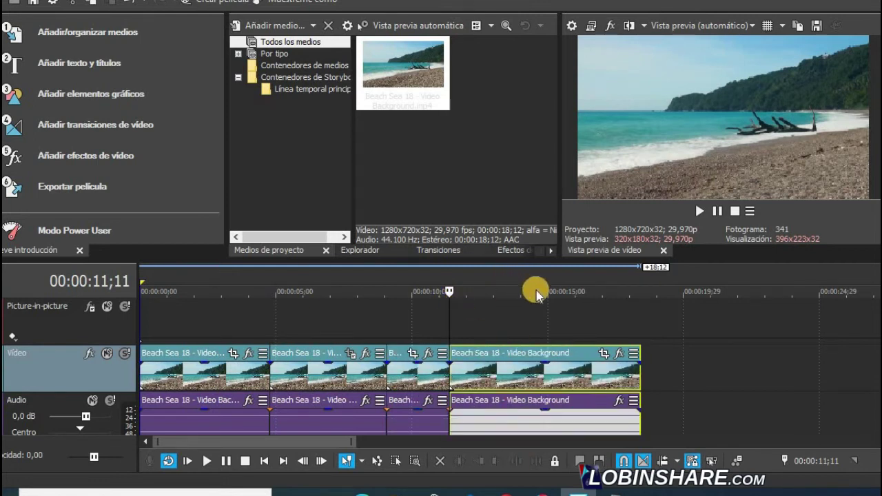
pyautogui.click(536, 290)
pyautogui.click(517, 461)
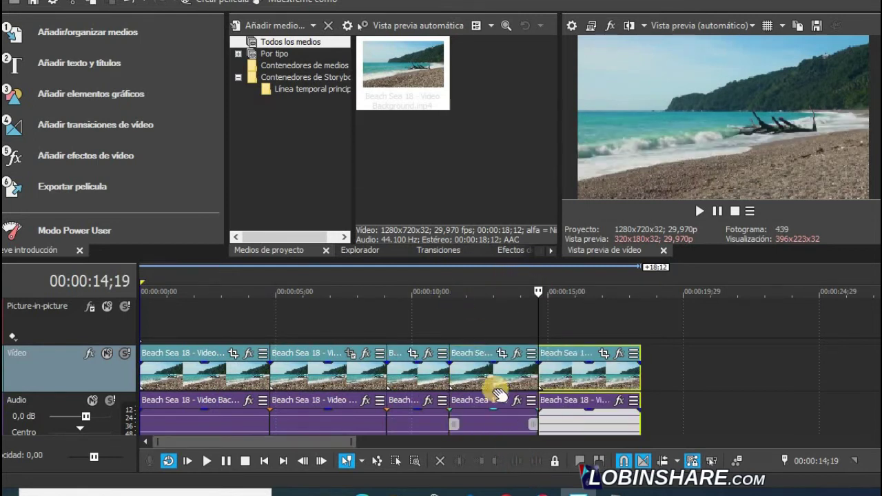
# Flip the fourth segment horizontally in Pan/Crop at its 00:00:01;20 mark and narrow the window to uncover the preview.
pyautogui.click(494, 377)
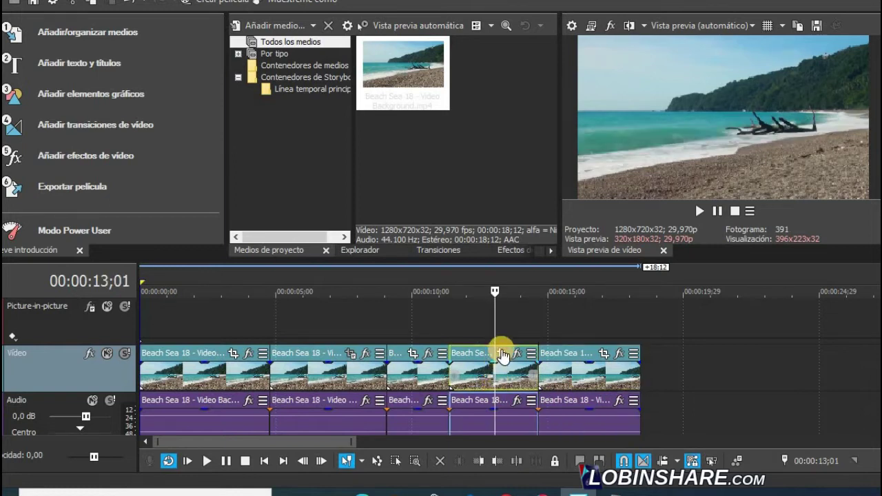
pyautogui.click(501, 354)
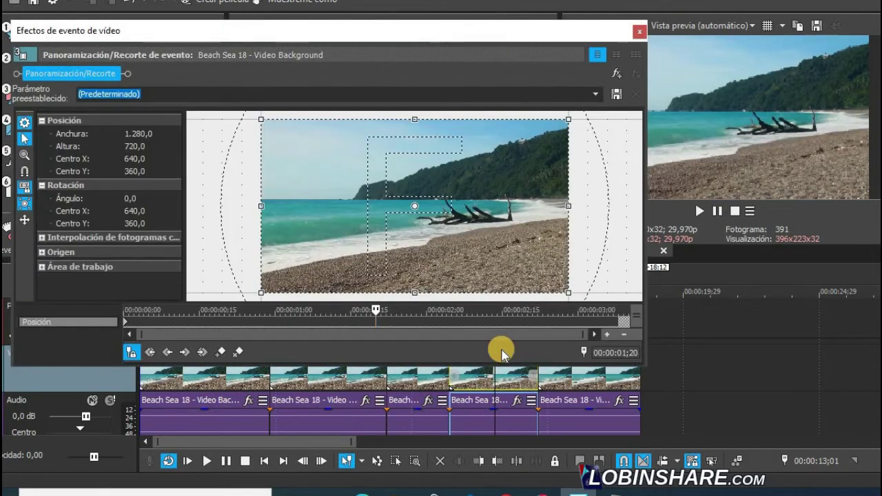
pyautogui.rightClick(487, 233)
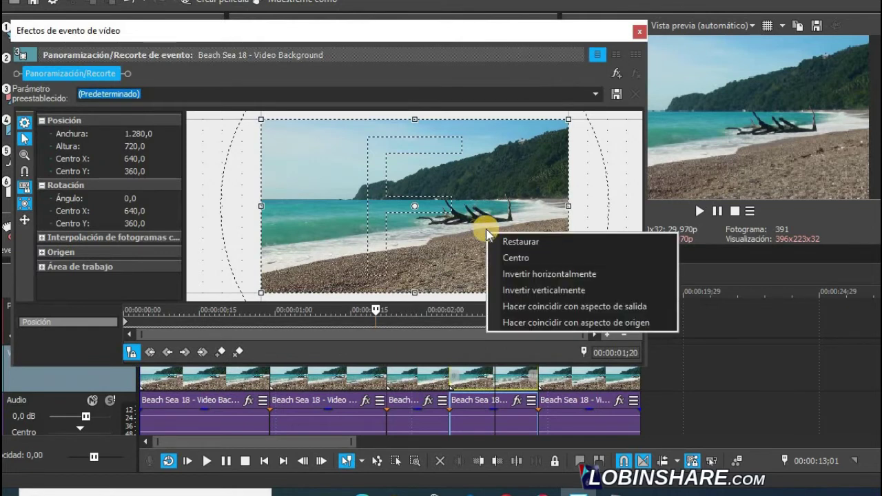
pyautogui.click(524, 274)
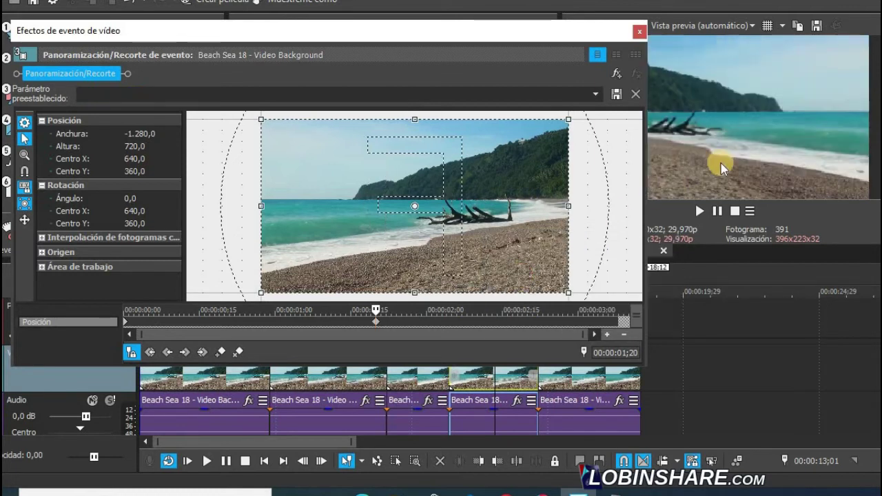
pyautogui.moveTo(648, 179); pyautogui.dragTo(576, 181)
# Toggle the fourth segment's horizontal flip off and on twice to compare both orientations, leaving it flipped.
pyautogui.rightClick(491, 208)
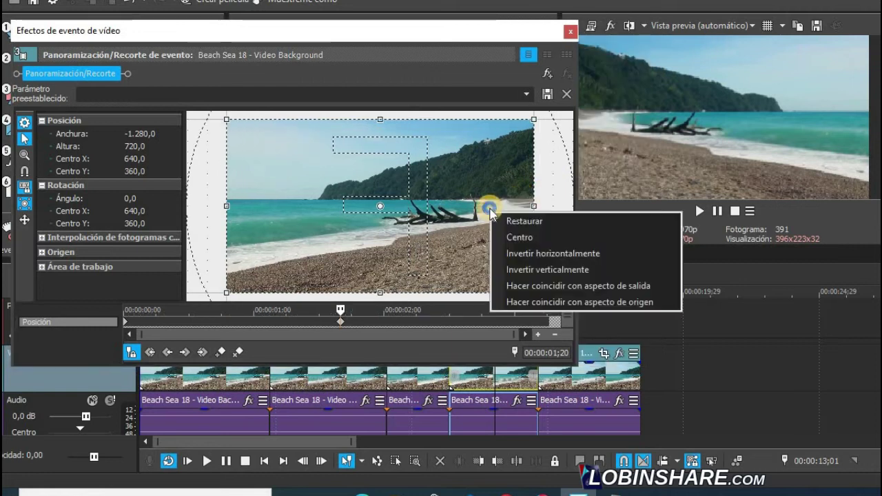
pyautogui.click(521, 252)
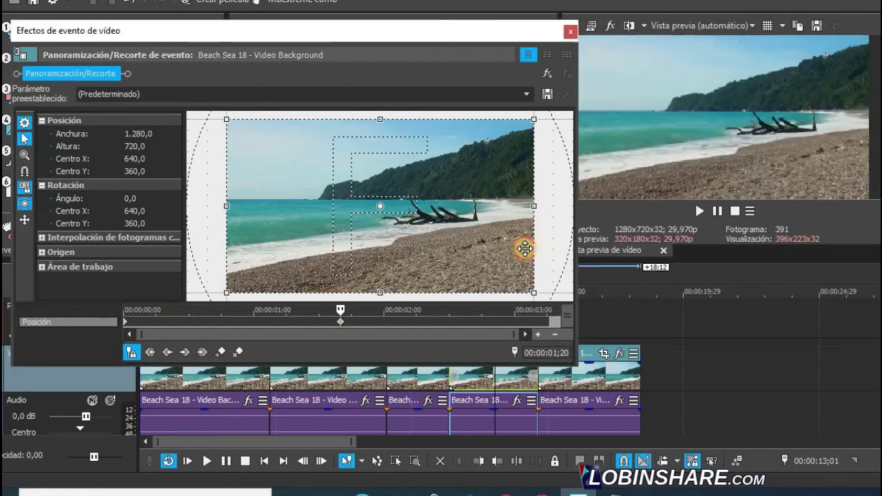
pyautogui.rightClick(464, 229)
pyautogui.click(480, 252)
pyautogui.rightClick(486, 240)
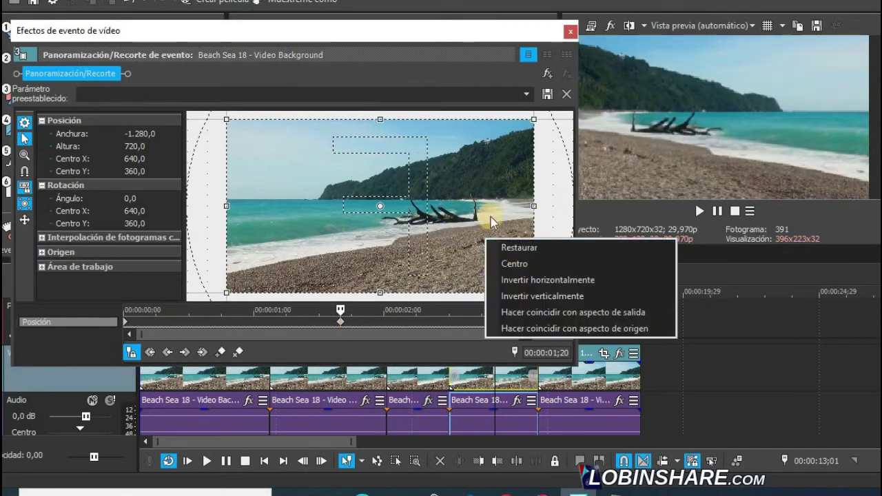
pyautogui.click(525, 281)
pyautogui.rightClick(518, 270)
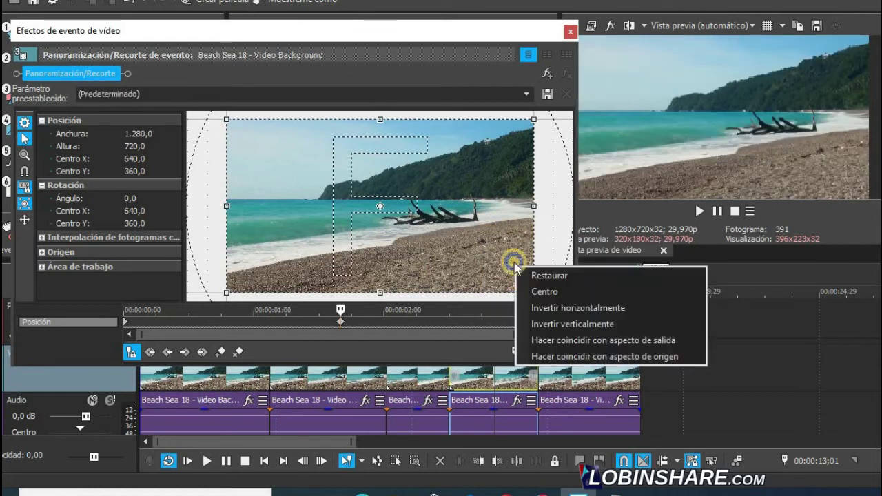
pyautogui.click(529, 306)
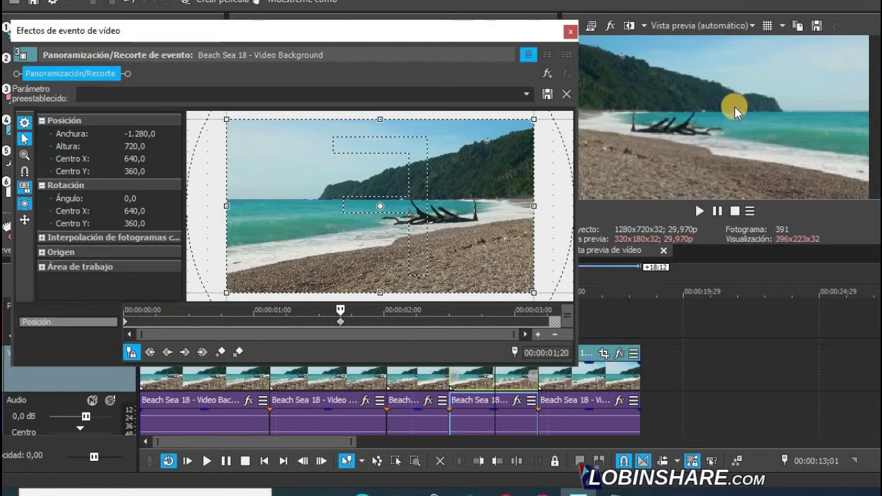
# Flip the fourth segment vertically too and copy its 00:00:01;20 keyframe onto the starting keyframe at 00:00:00;00.
pyautogui.rightClick(459, 214)
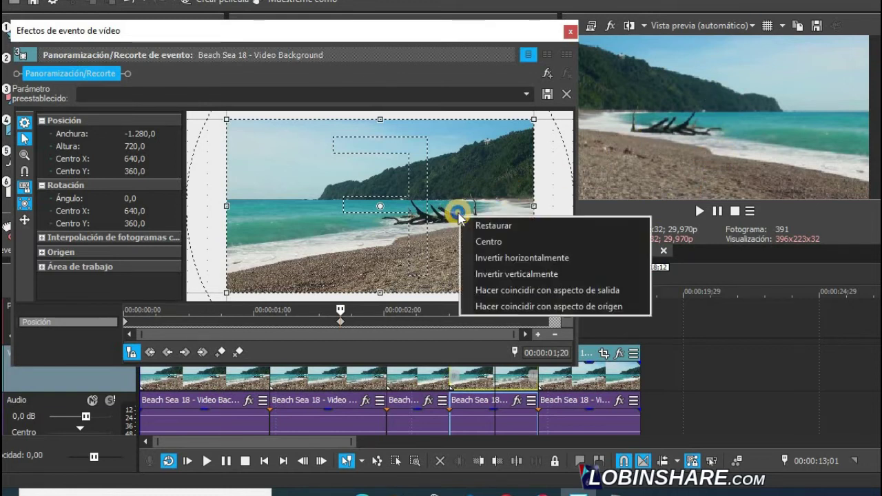
pyautogui.click(493, 274)
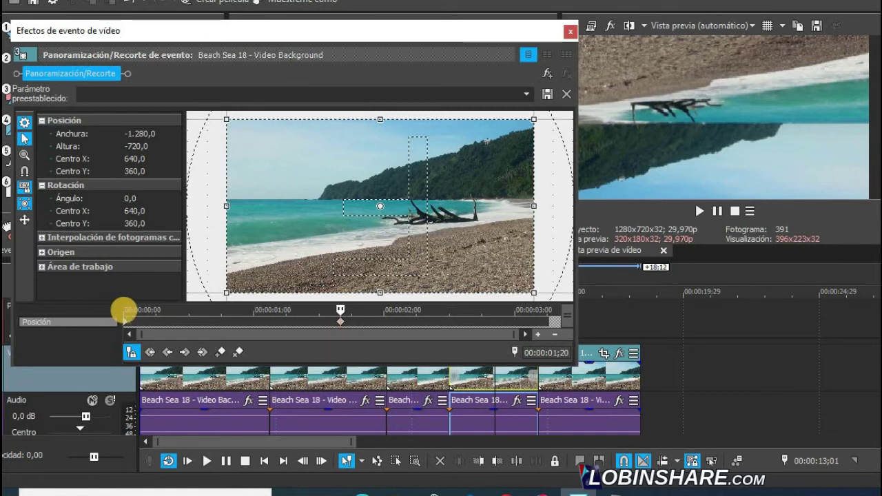
pyautogui.rightClick(340, 321)
pyautogui.click(292, 226)
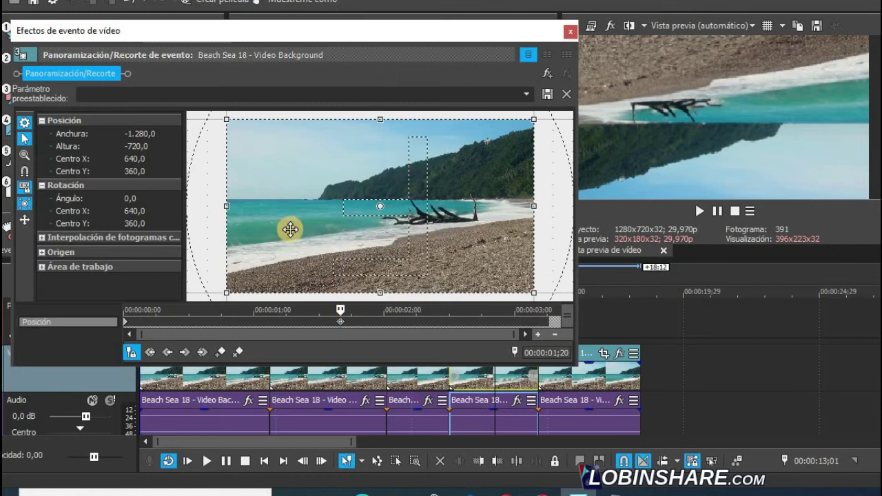
pyautogui.click(124, 319)
pyautogui.rightClick(126, 321)
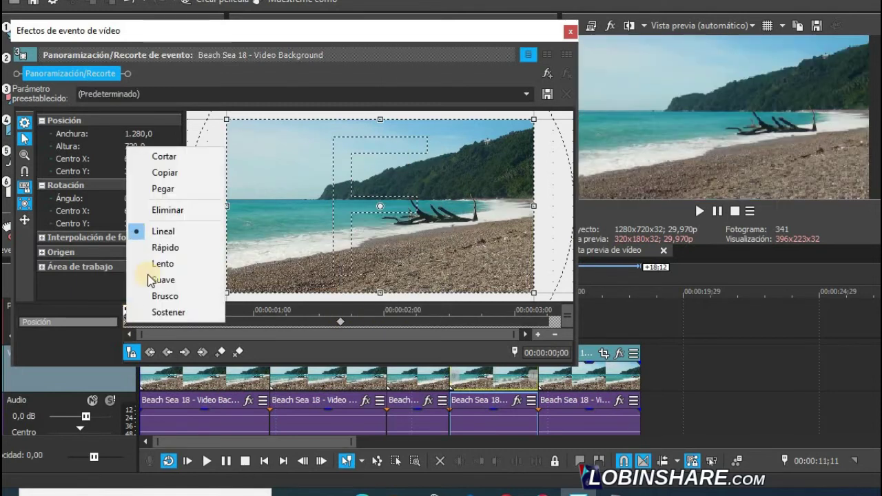
pyautogui.click(220, 189)
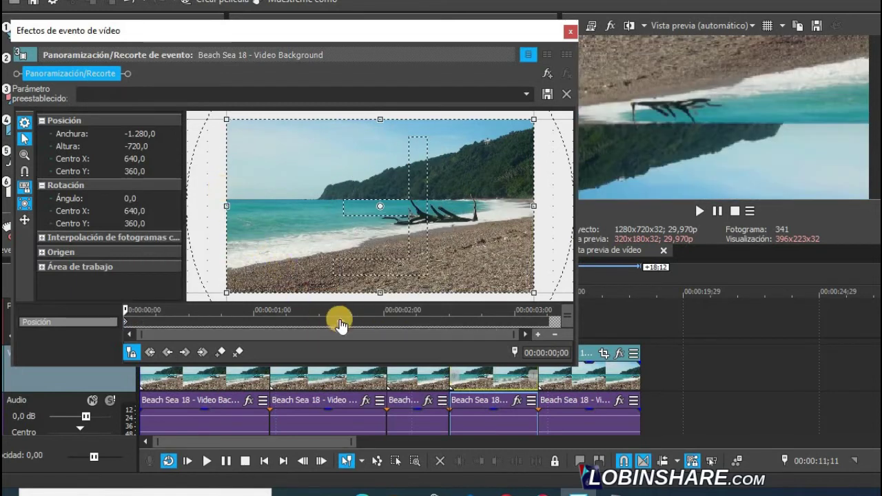
# Delete the fourth segment's position keyframe at 00:00:01;20 and close the effect window.
pyautogui.rightClick(340, 322)
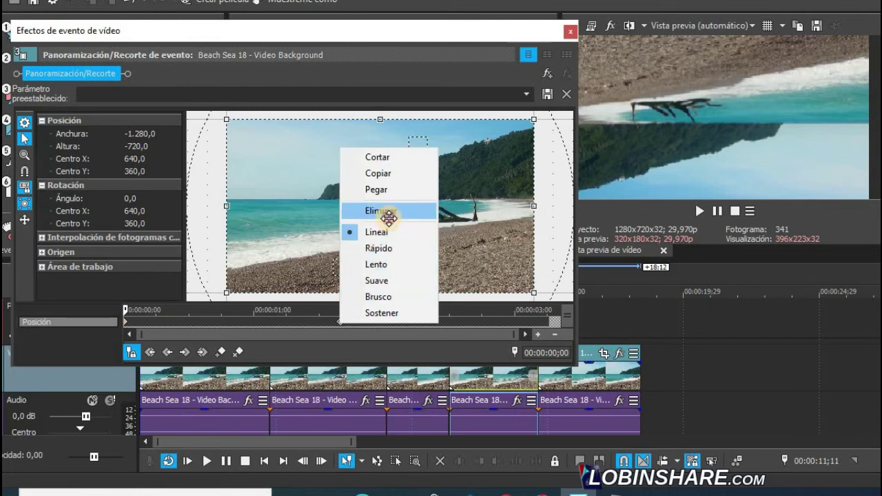
pyautogui.click(388, 212)
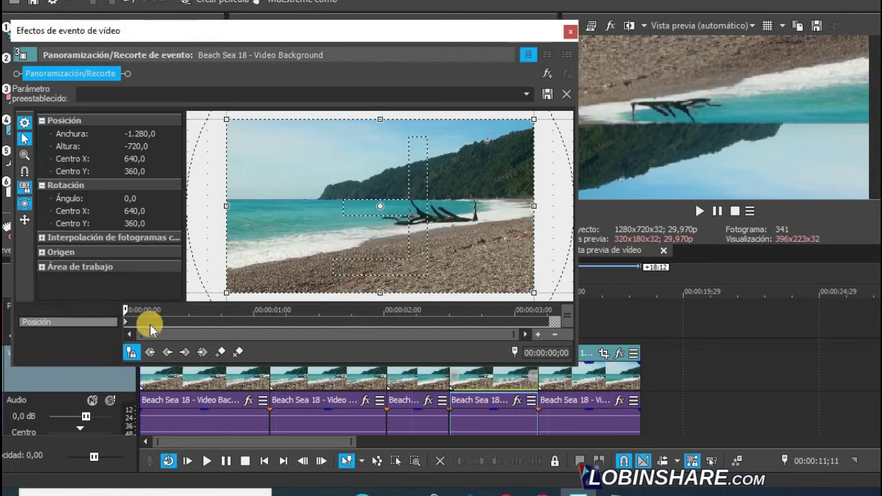
pyautogui.click(571, 31)
# Play the timeline from about 00:00:09;12 through the flipped fourth segment and pause at about 00:00:16;27.
pyautogui.click(399, 292)
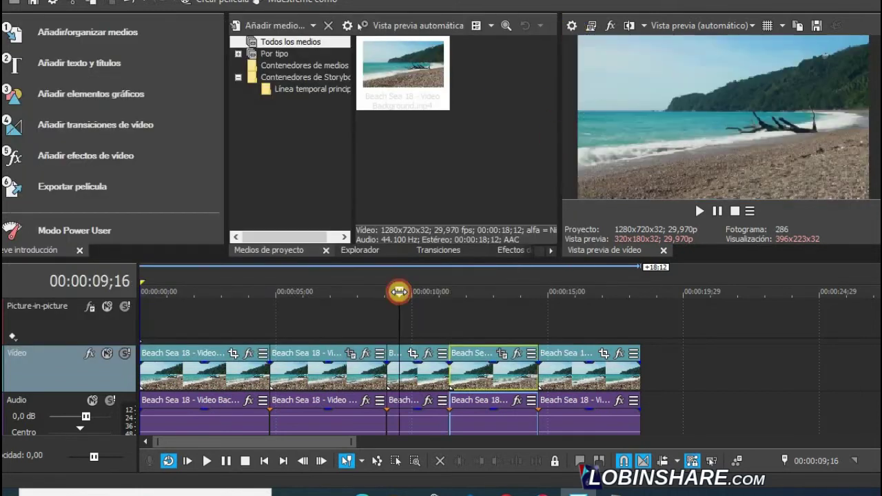
pyautogui.click(478, 290)
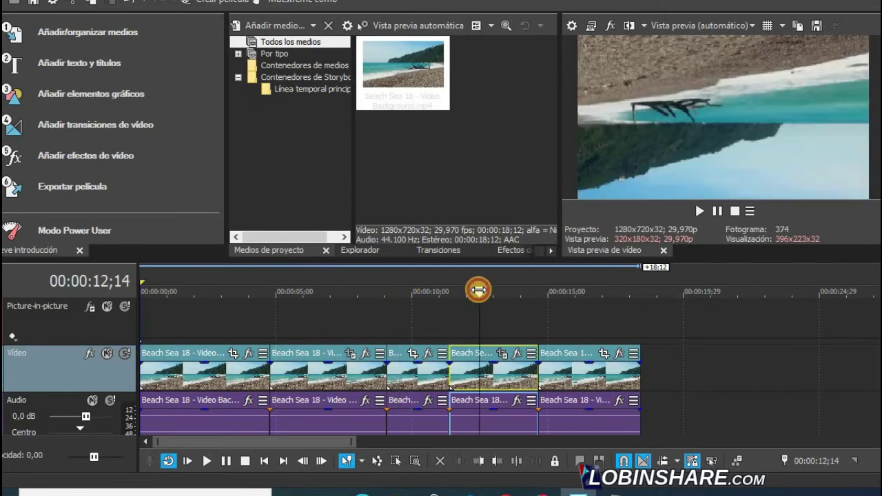
pyautogui.click(396, 292)
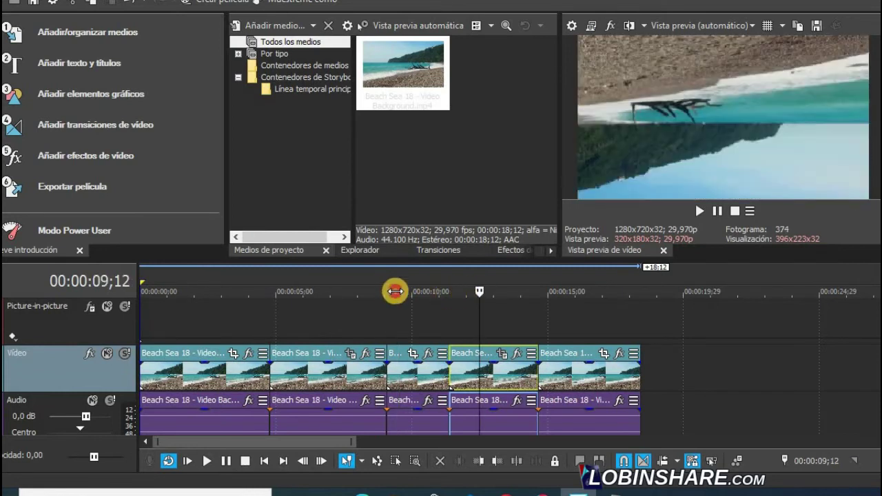
pyautogui.click(698, 211)
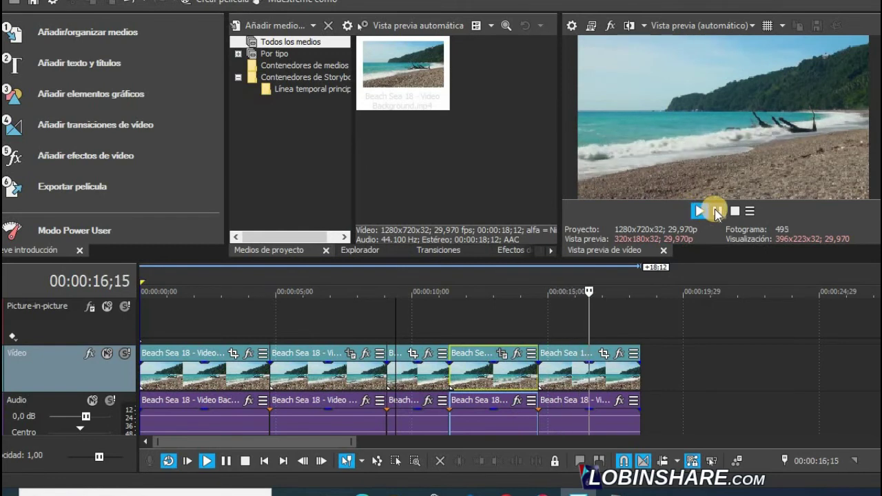
pyautogui.click(716, 211)
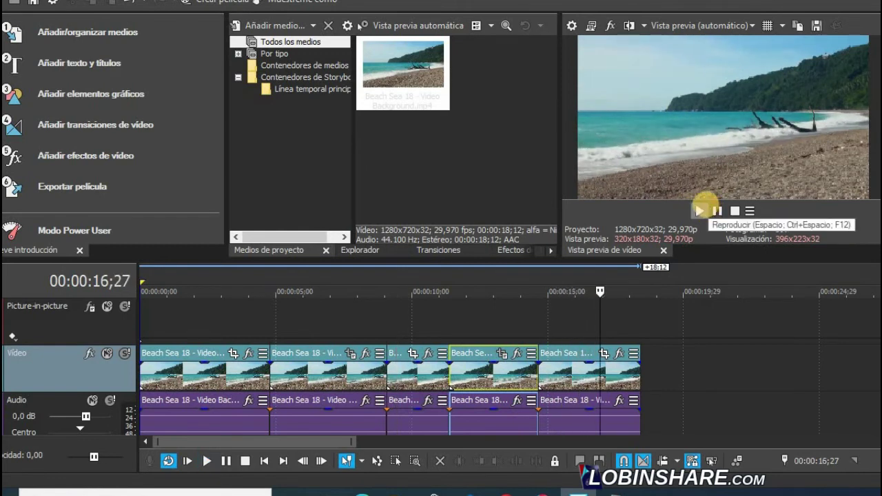